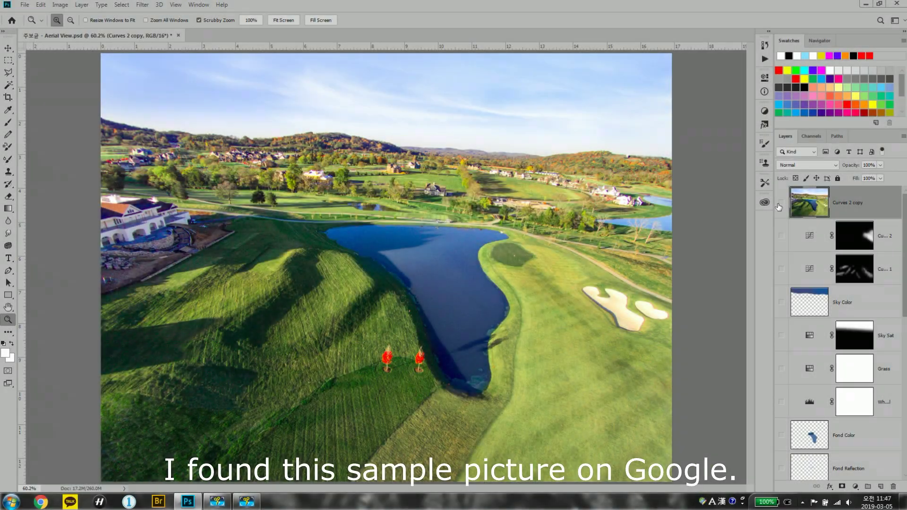
# Hide the Curves 2 copy adjustment to reveal the original photo, and select Layer 1.
pyautogui.click(779, 206)
pyautogui.click(779, 207)
pyautogui.scroll(-5, 779, 246)
pyautogui.scroll(5, 779, 283)
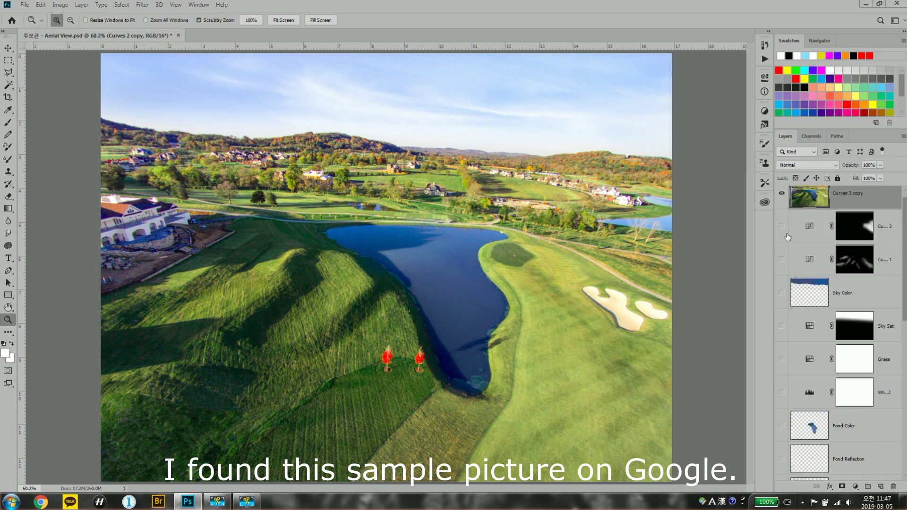
pyautogui.click(781, 196)
pyautogui.scroll(-5, 832, 283)
pyautogui.click(840, 430)
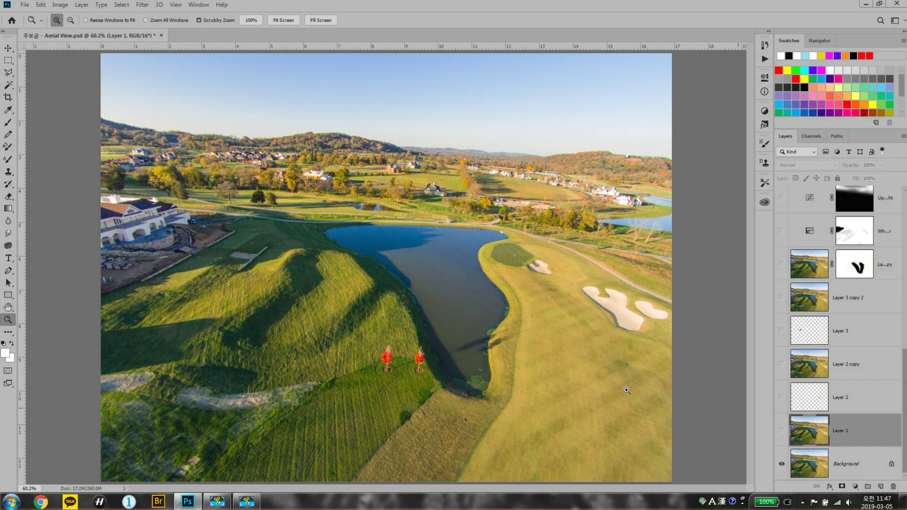
# Zoom into the green and compare Layer 1's retouching on and off.
pyautogui.moveTo(304, 378)
pyautogui.mouseDown()
pyautogui.moveTo(350, 354)
pyautogui.moveTo(463, 257)
pyautogui.moveTo(473, 269)
pyautogui.moveTo(454, 279)
pyautogui.moveTo(523, 238)
pyautogui.moveTo(570, 251)
pyautogui.moveTo(534, 241)
pyautogui.mouseUp()
pyautogui.click(781, 430)
pyautogui.moveTo(737, 371); pyautogui.dragTo(703, 374)
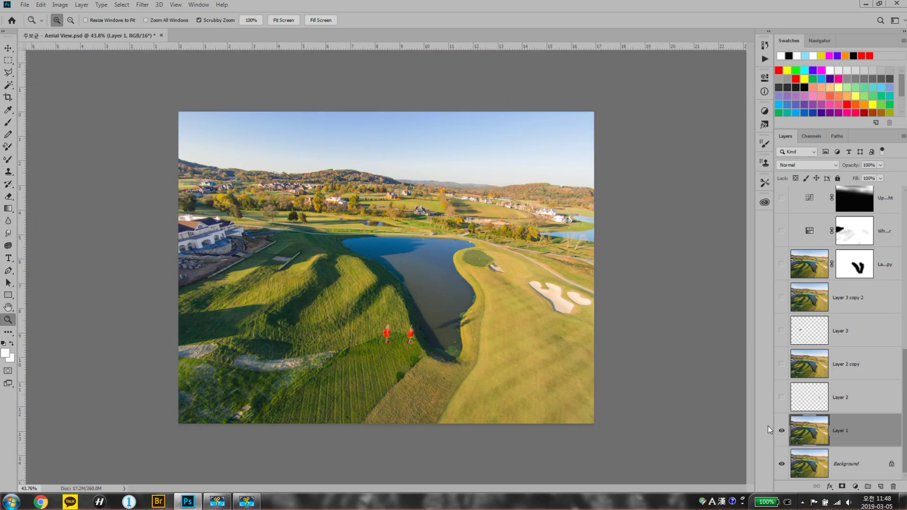
pyautogui.moveTo(590, 245)
pyautogui.mouseDown()
pyautogui.moveTo(661, 241)
pyautogui.moveTo(639, 269)
pyautogui.mouseUp()
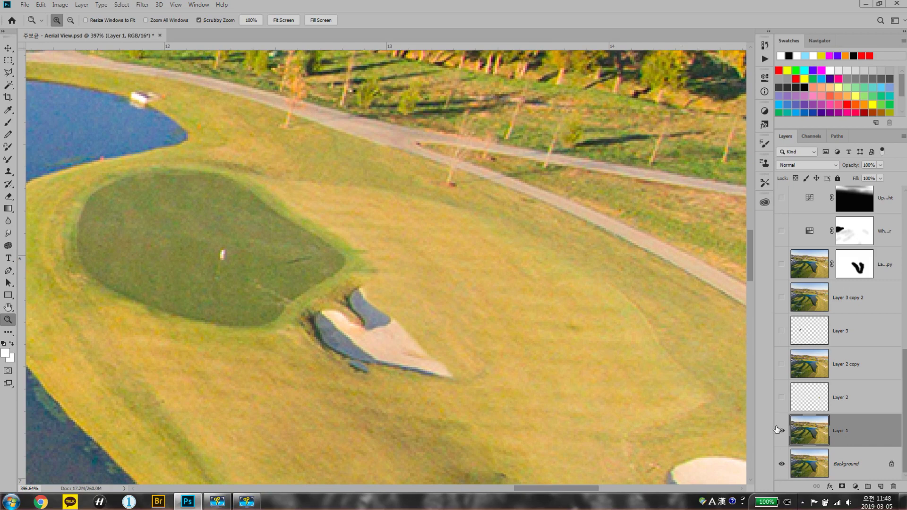
pyautogui.click(781, 430)
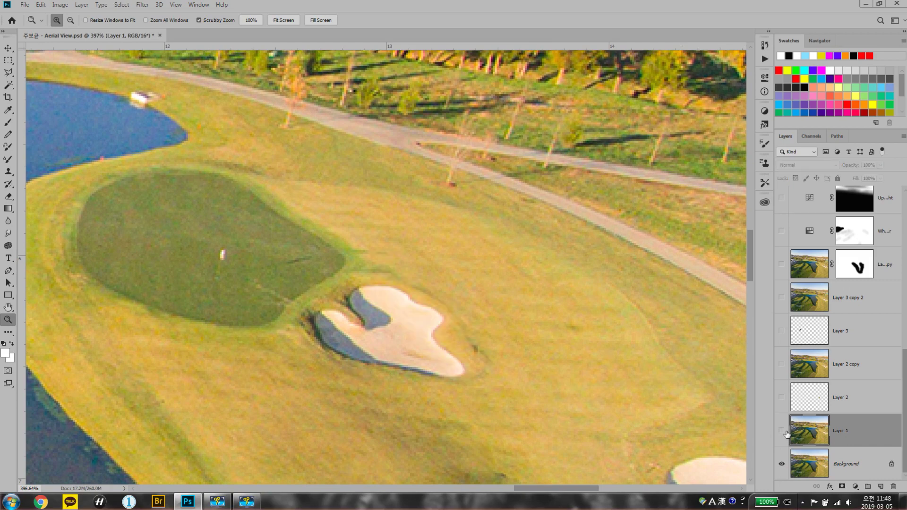
# Show Layer 1, Layer 2 and Layer 2 copy to erase the small bunker, then fit on screen.
pyautogui.click(781, 398)
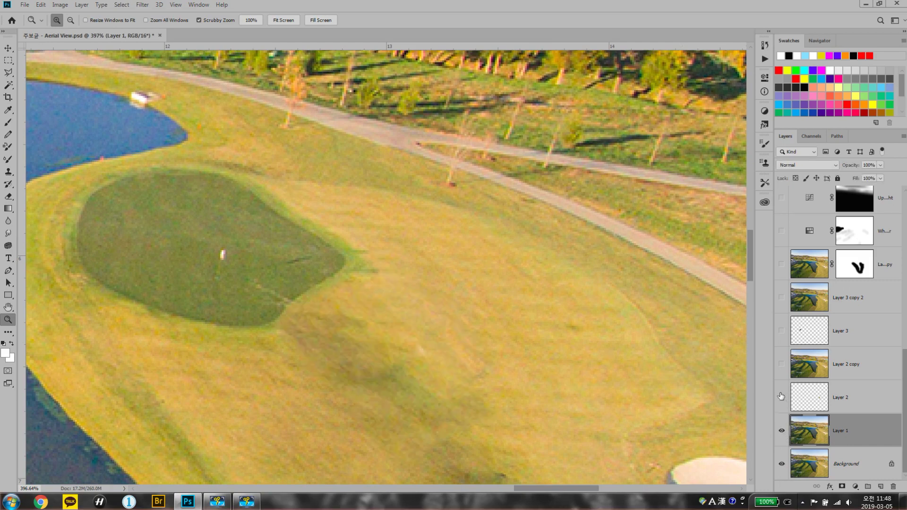
pyautogui.moveTo(558, 333)
pyautogui.mouseDown()
pyautogui.moveTo(522, 344)
pyautogui.moveTo(479, 283)
pyautogui.moveTo(411, 332)
pyautogui.mouseUp()
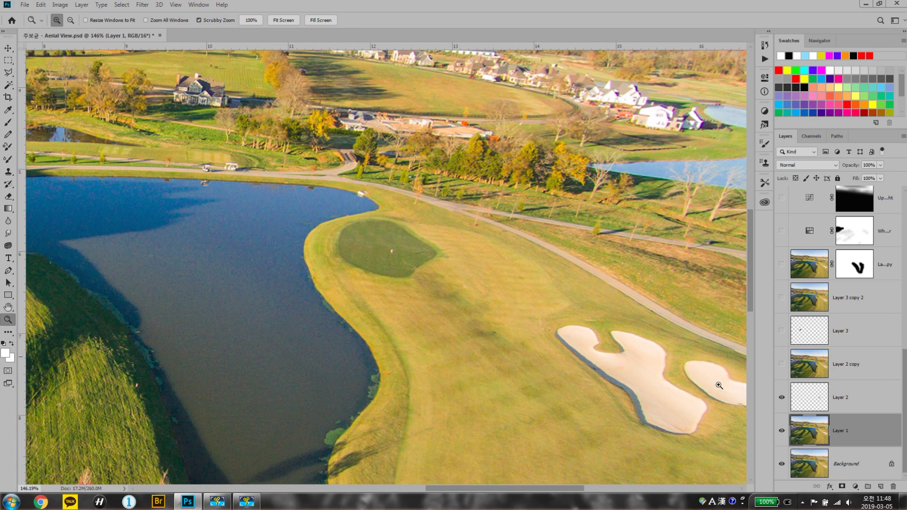
pyautogui.click(781, 430)
pyautogui.click(781, 397)
pyautogui.click(781, 364)
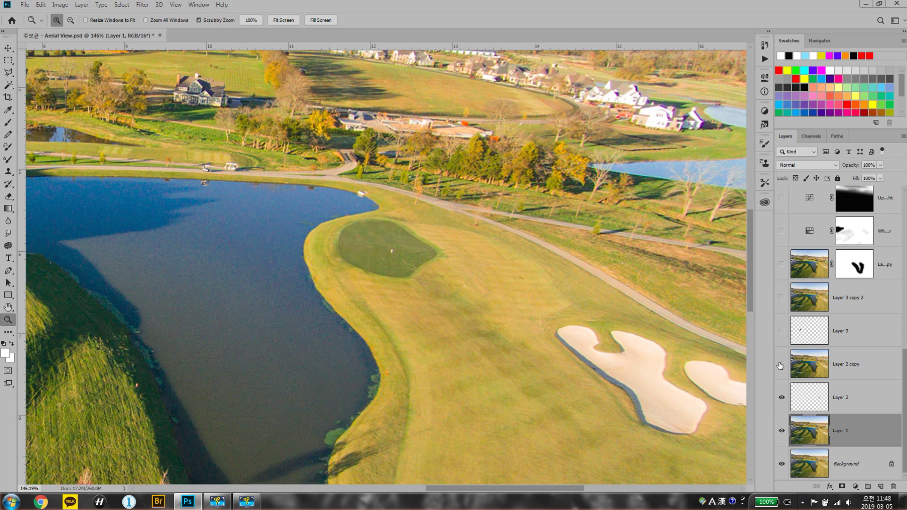
pyautogui.hotkey('ctrl', '0')
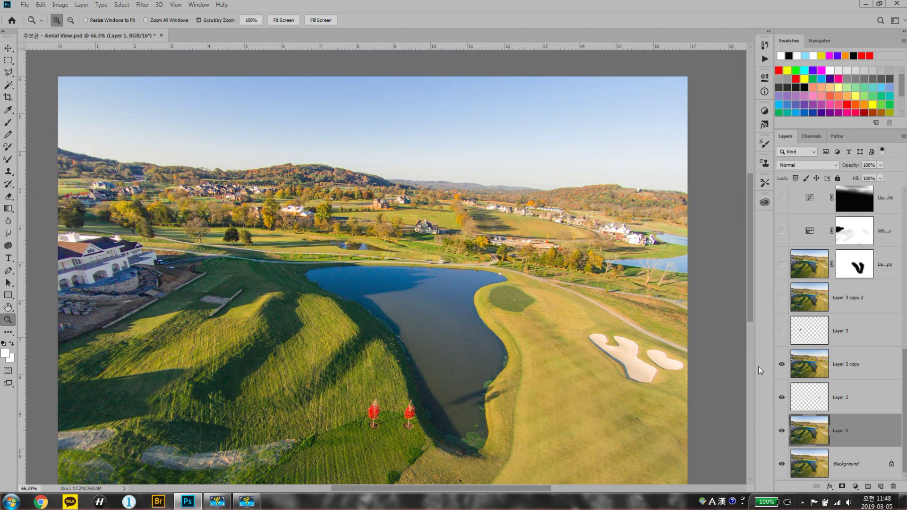
# Zoom onto the wooden stairs and compare them with Layer 3 shown and hidden.
pyautogui.hotkey('ctrl', '0')
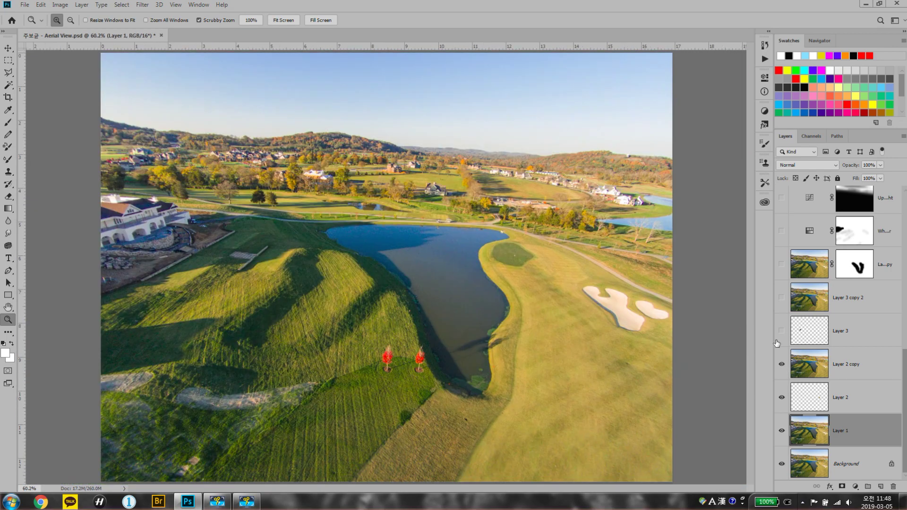
pyautogui.moveTo(224, 258)
pyautogui.mouseDown()
pyautogui.moveTo(297, 221)
pyautogui.moveTo(450, 239)
pyautogui.mouseUp()
pyautogui.click(781, 332)
pyautogui.click(781, 331)
pyautogui.moveTo(738, 331)
pyautogui.mouseDown()
pyautogui.moveTo(502, 249)
pyautogui.moveTo(516, 239)
pyautogui.mouseUp()
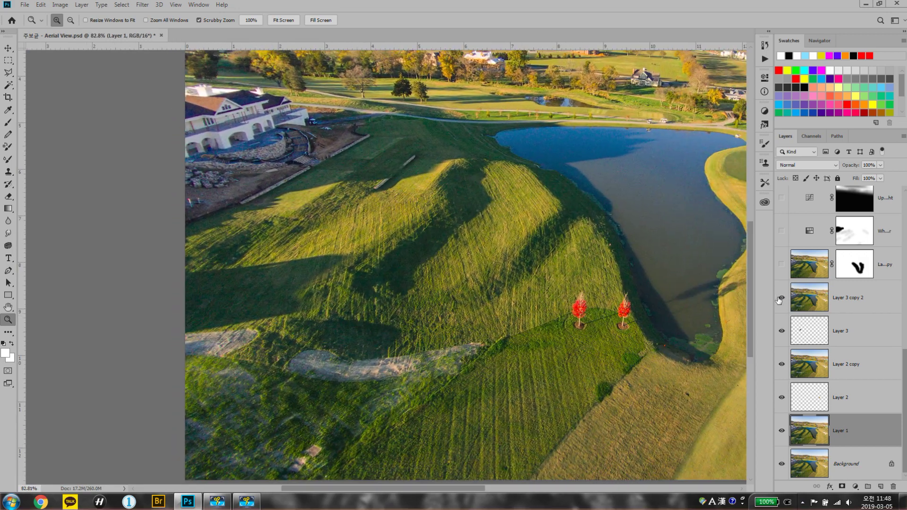
# Compare the hillside with the grass patch layer on and off, and select its mask.
pyautogui.click(780, 265)
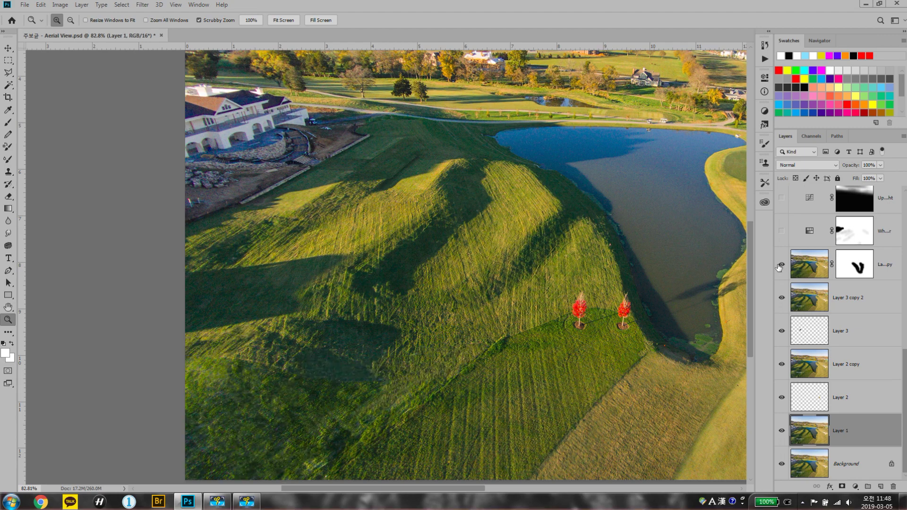
pyautogui.click(780, 266)
pyautogui.hscroll(3, 455, 239)
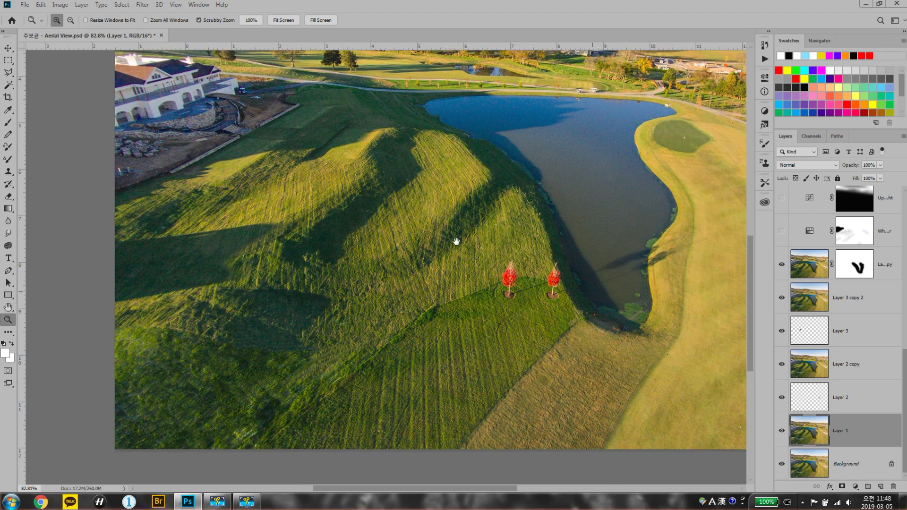
pyautogui.scroll(-3, 486, 252)
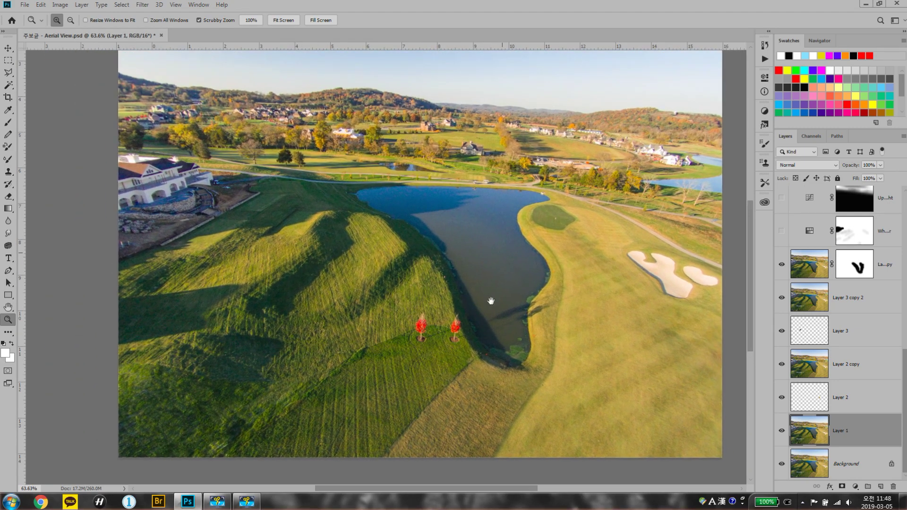
pyautogui.click(867, 279)
# Preview Layer 3 copy's mask as a red overlay and compare the grass patch up close.
pyautogui.press('\\')
pyautogui.press('\\')
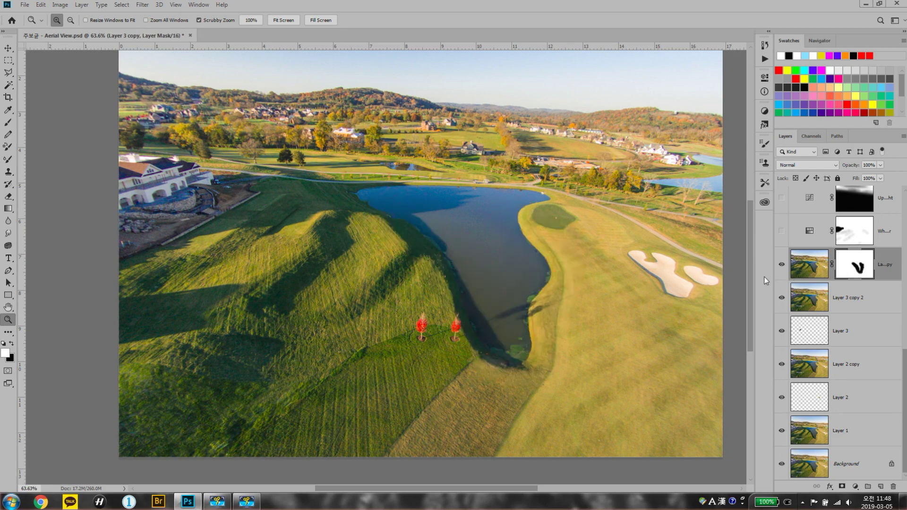
pyautogui.click(782, 267)
pyautogui.click(781, 266)
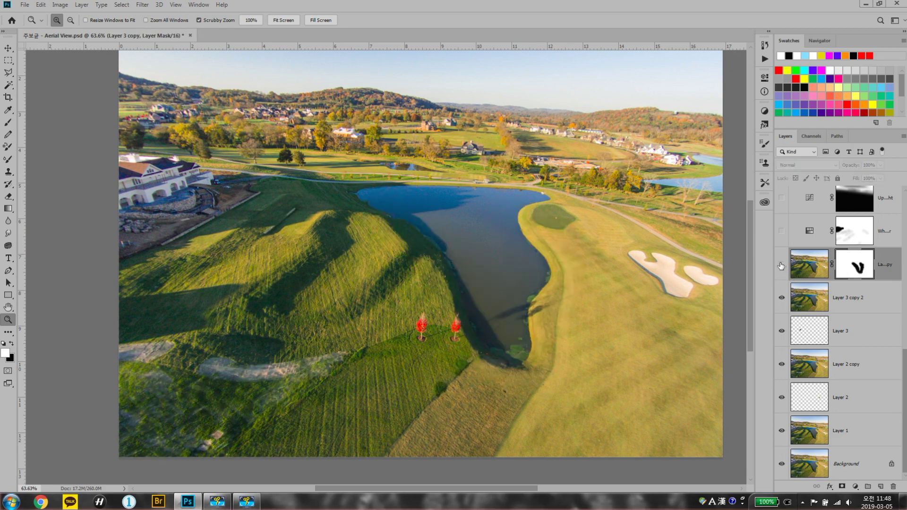
pyautogui.click(782, 266)
pyautogui.moveTo(227, 406)
pyautogui.mouseDown()
pyautogui.moveTo(310, 320)
pyautogui.moveTo(644, 261)
pyautogui.mouseUp()
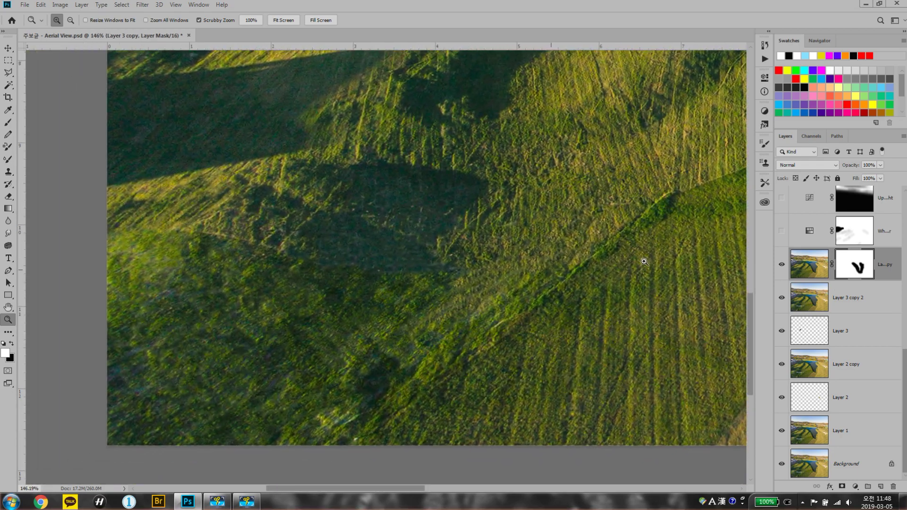
pyautogui.click(780, 265)
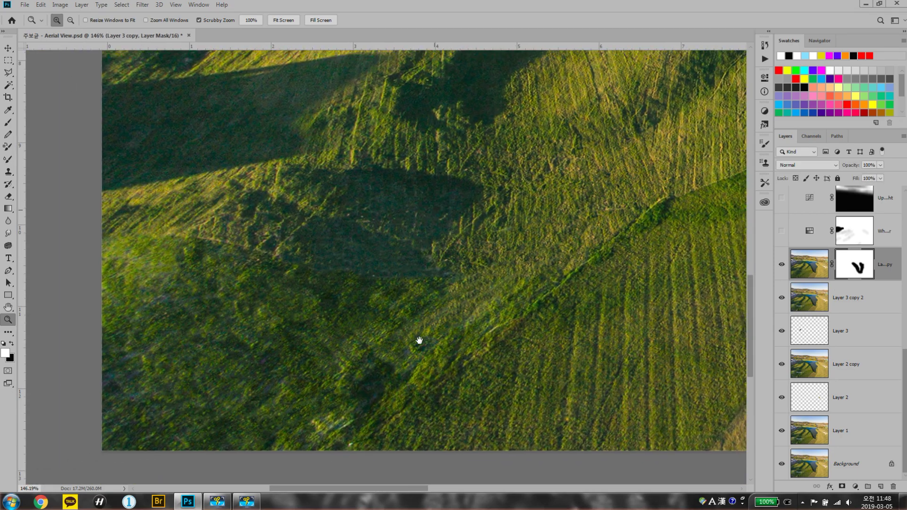
# Keep the Layer 3 copy grass patch visible and turn on the Whole Color adjustment.
pyautogui.scroll(6, 436, 285)
pyautogui.click(781, 266)
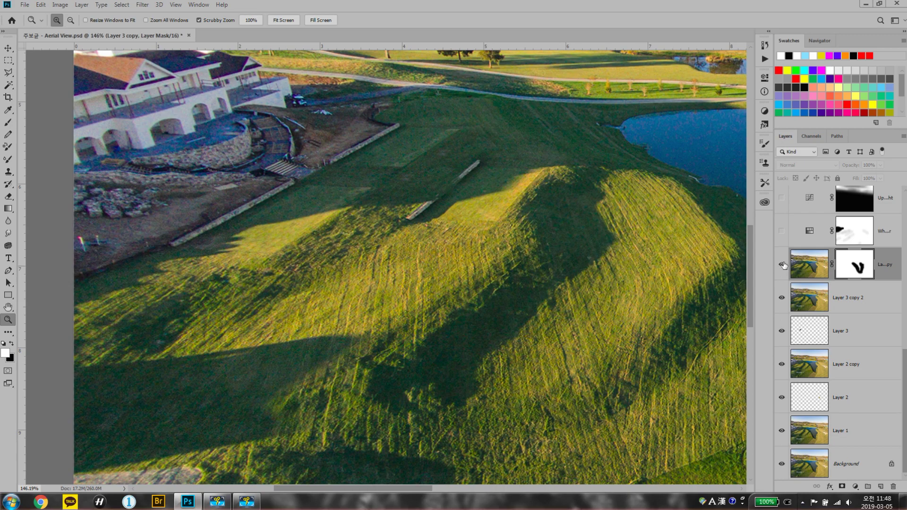
pyautogui.hscroll(10, 467, 259)
pyautogui.hscroll(5, 431, 239)
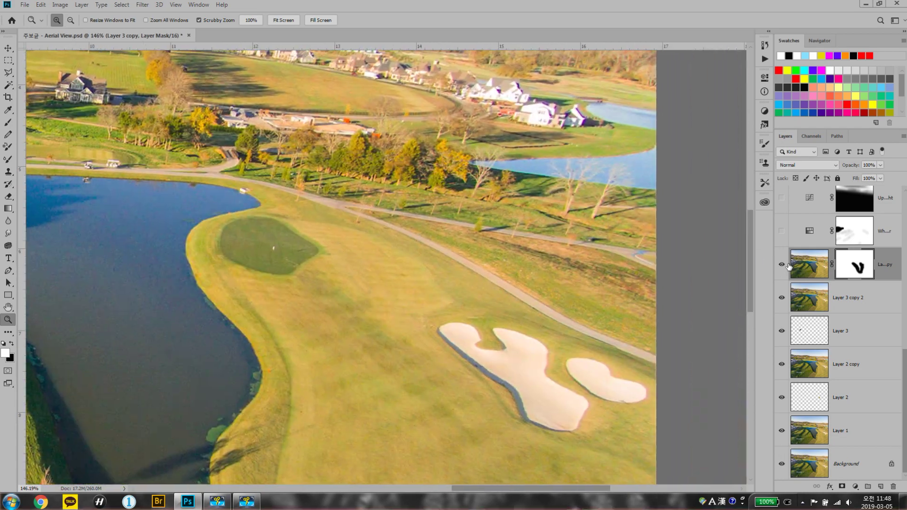
pyautogui.keyDown('alt'); pyautogui.click(590, 285); pyautogui.keyUp('alt')
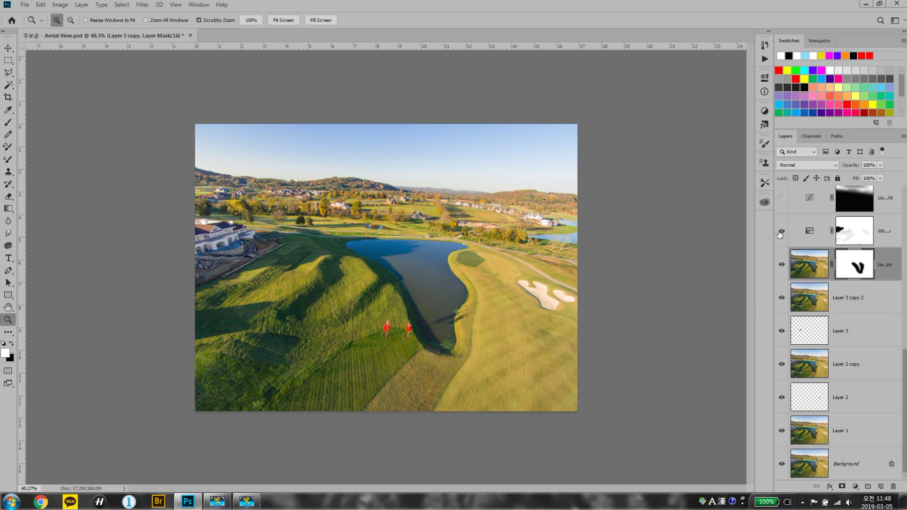
pyautogui.click(781, 232)
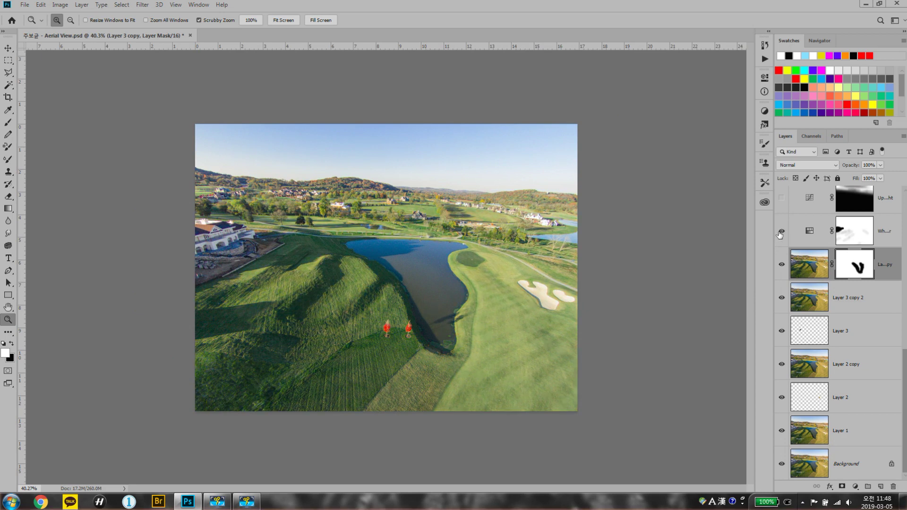
# Inspect Whole Color's Hue/Saturation settings for Yellows and the other colour ranges.
pyautogui.click(781, 231)
pyautogui.doubleClick(808, 232)
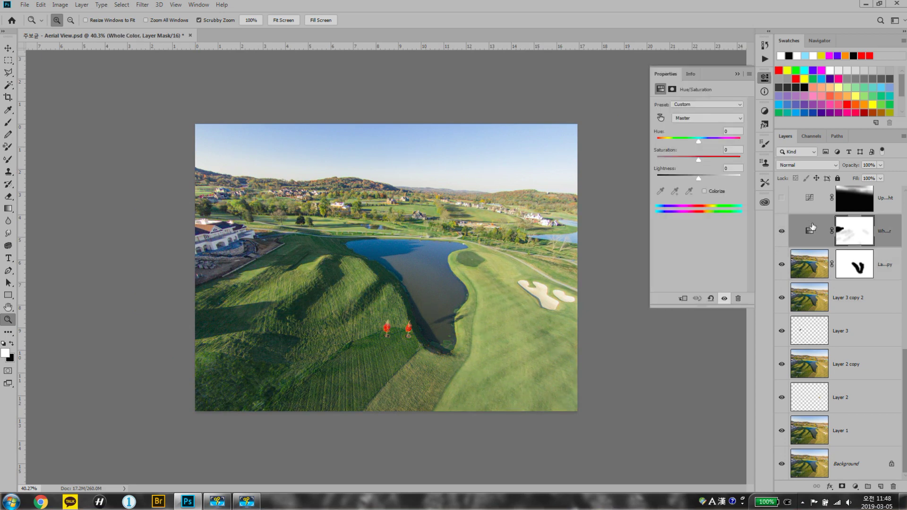
pyautogui.click(706, 118)
pyautogui.click(706, 140)
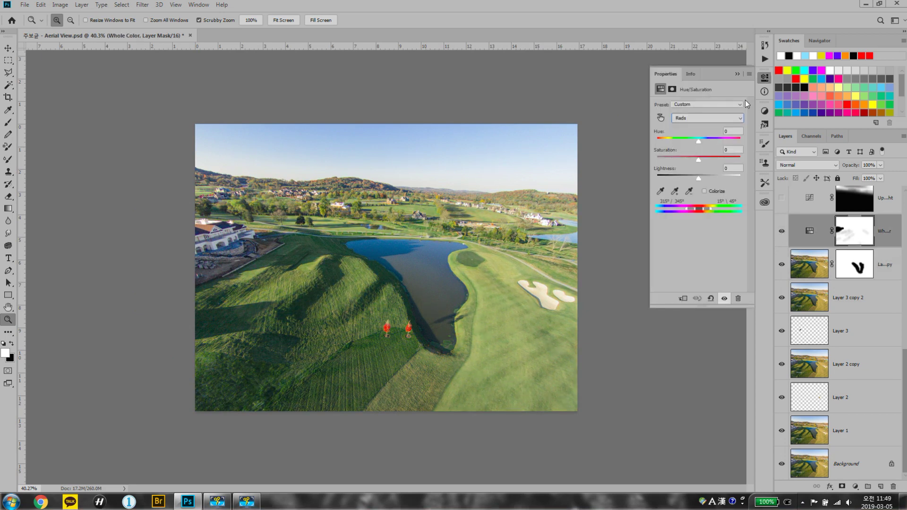
pyautogui.press('Down')
pyautogui.press('Down')
pyautogui.press('Down')
pyautogui.press('Down')
pyautogui.click(782, 231)
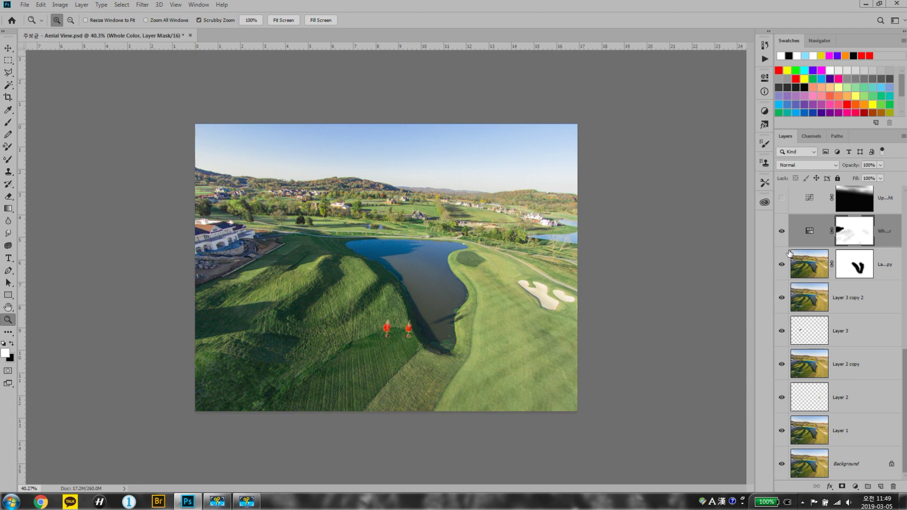
# Re-show the grass patch and Whole Color layers, then compare the sky-deepening curves on and off.
pyautogui.click(781, 264)
pyautogui.click(783, 231)
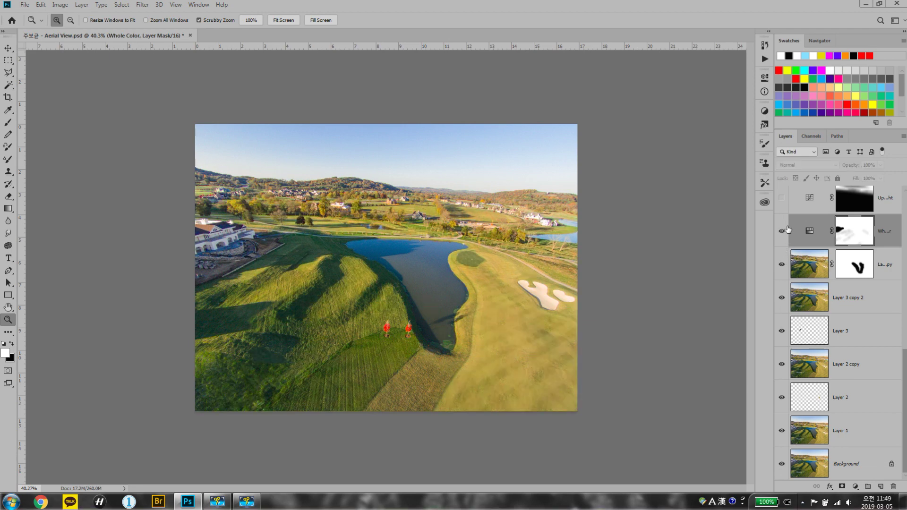
pyautogui.scroll(2, 803, 220)
pyautogui.click(781, 264)
pyautogui.click(781, 264)
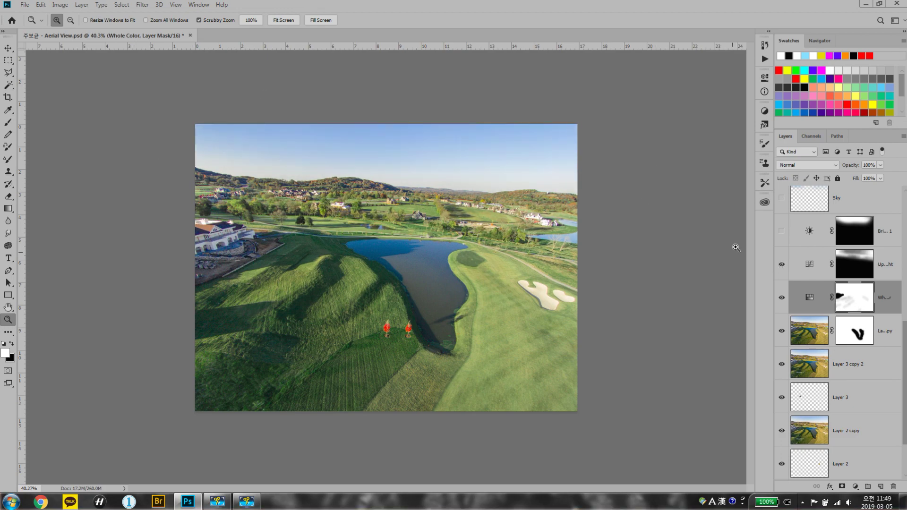
pyautogui.scroll(2, 719, 196)
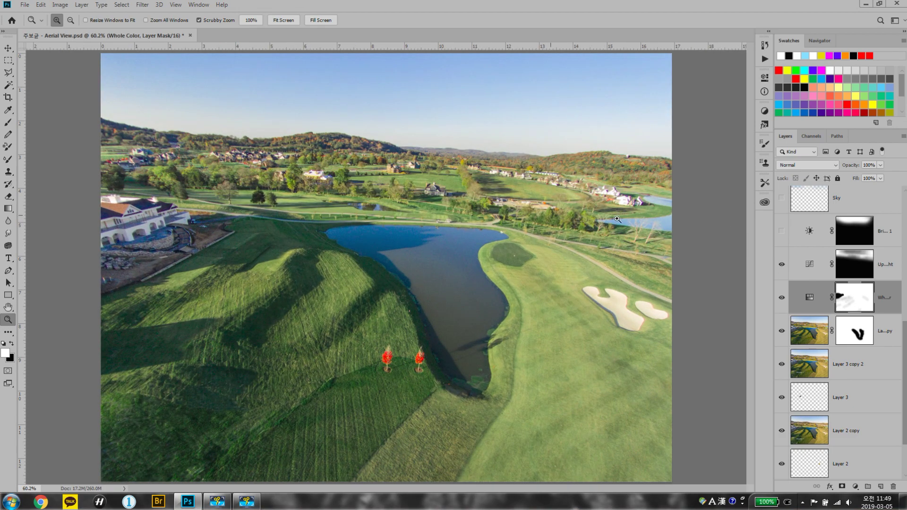
# Compare the Bri 1 brightening, then select the Sky layer and show its clouds.
pyautogui.click(782, 231)
pyautogui.click(781, 231)
pyautogui.scroll(2, 839, 330)
pyautogui.scroll(3, 839, 335)
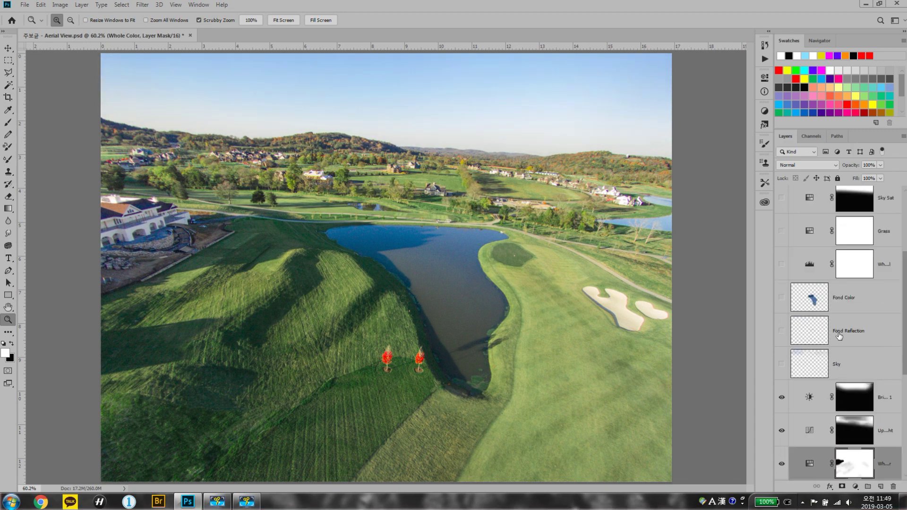
pyautogui.click(808, 352)
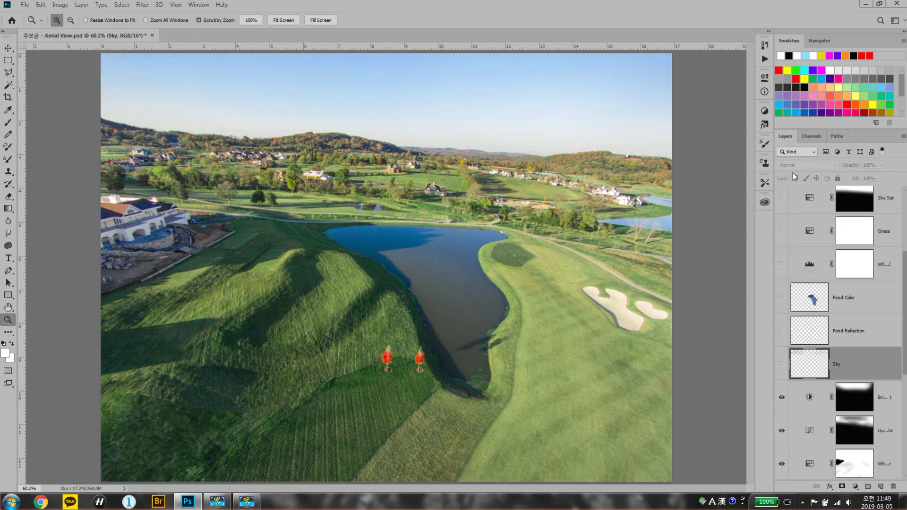
pyautogui.click(782, 364)
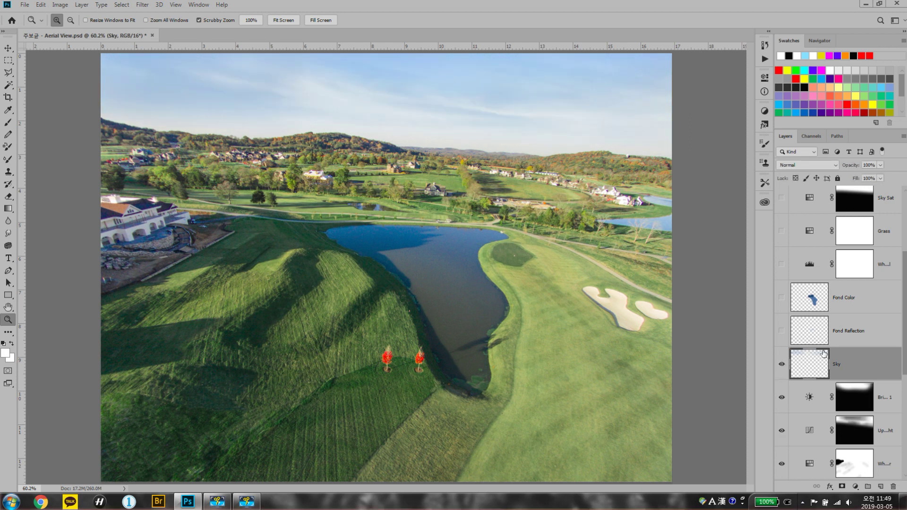
pyautogui.click(781, 365)
pyautogui.click(781, 368)
pyautogui.click(782, 364)
# Zoom in to compare the pond with and without the Pond Reflection layer.
pyautogui.click(782, 332)
pyautogui.click(782, 332)
pyautogui.moveTo(386, 248); pyautogui.dragTo(487, 303)
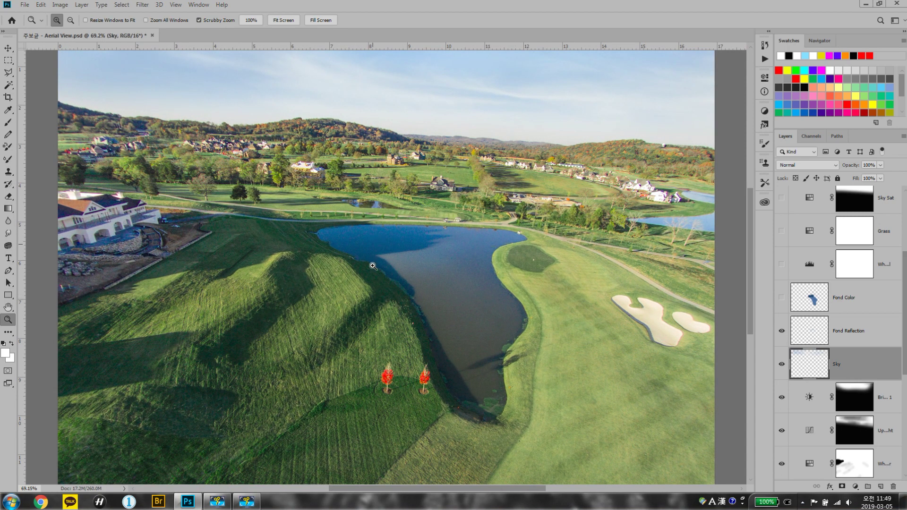
pyautogui.moveTo(376, 240); pyautogui.dragTo(563, 297)
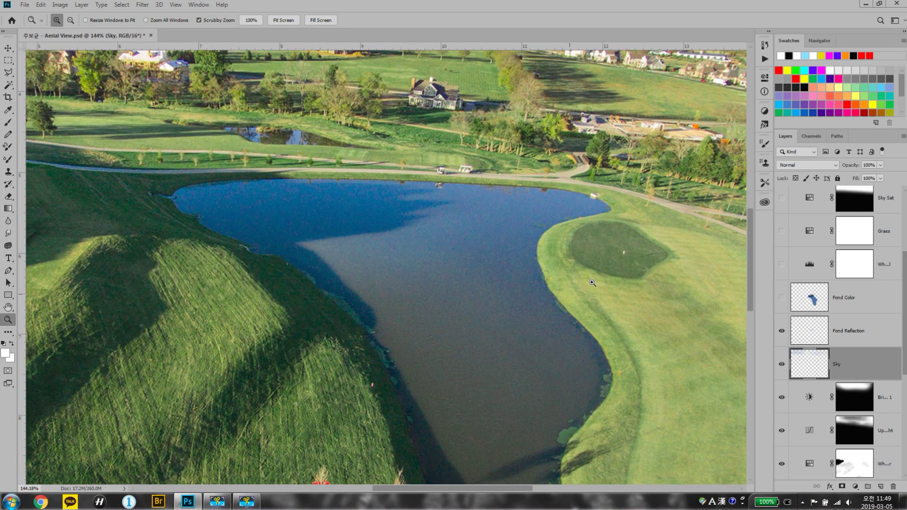
pyautogui.scroll(-5, 564, 298)
pyautogui.hotkey('ctrl', '0')
pyautogui.click(780, 333)
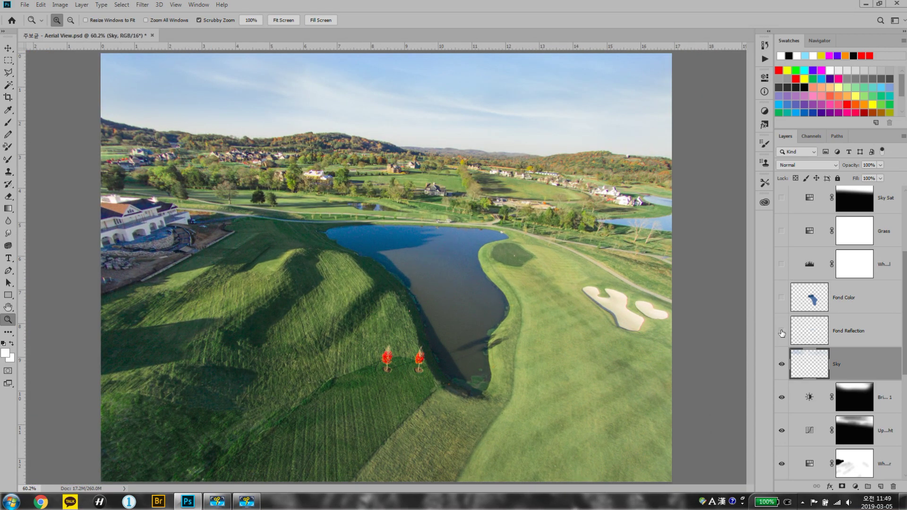
# Show the Fond Color layer's deep blue pond tint at 52% opacity.
pyautogui.click(839, 306)
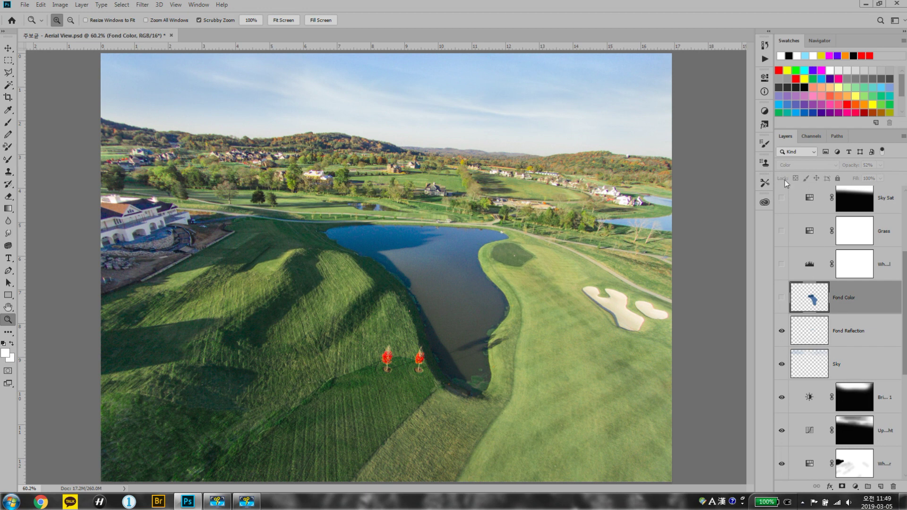
pyautogui.click(781, 297)
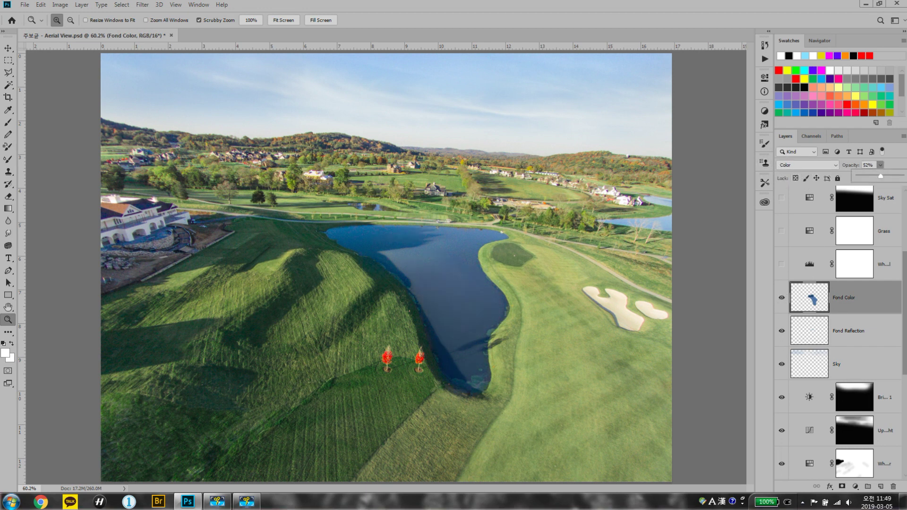
pyautogui.moveTo(884, 177)
pyautogui.mouseDown()
pyautogui.moveTo(901, 176)
pyautogui.moveTo(878, 180)
pyautogui.mouseUp()
pyautogui.click(869, 165)
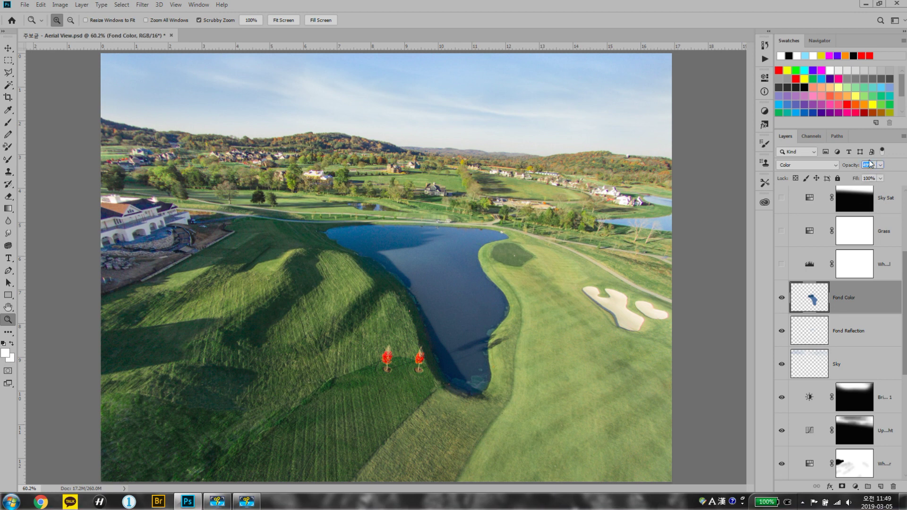
pyautogui.write('62')
pyautogui.press('Return')
# Compare the pond tint and reflection, then switch on Whole Level and open its settings.
pyautogui.click(781, 297)
pyautogui.click(781, 331)
pyautogui.click(784, 297)
pyautogui.click(784, 264)
pyautogui.click(784, 264)
pyautogui.doubleClick(811, 265)
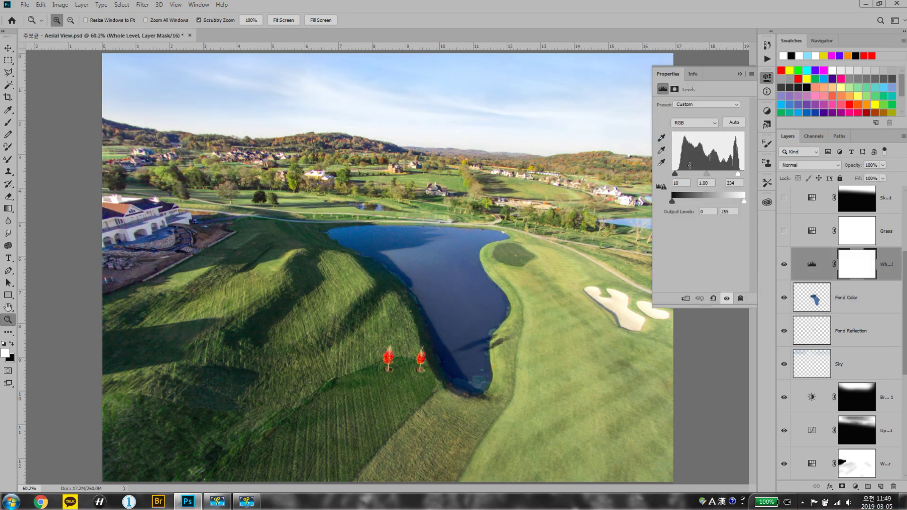
# Collapse the levels settings and open the Grass Hue/Saturation layer at Saturation +20.
pyautogui.click(739, 75)
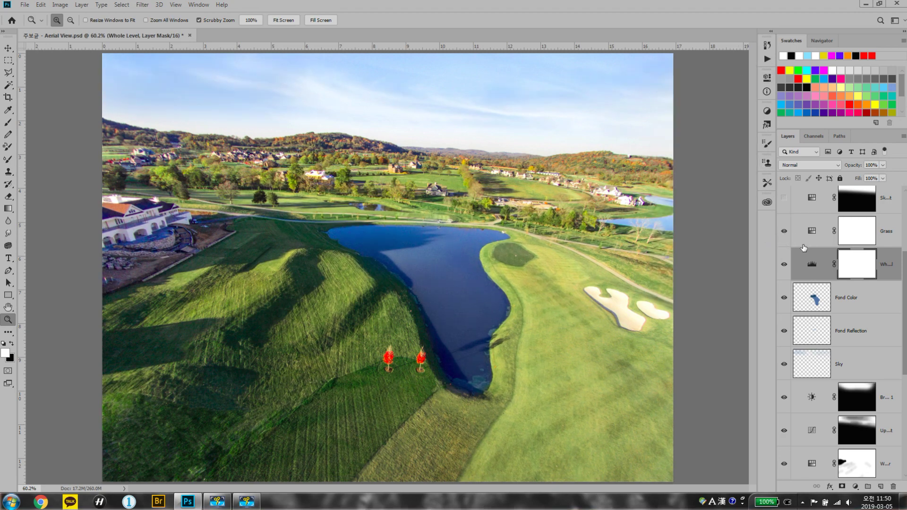
pyautogui.scroll(3, 824, 299)
pyautogui.doubleClick(811, 368)
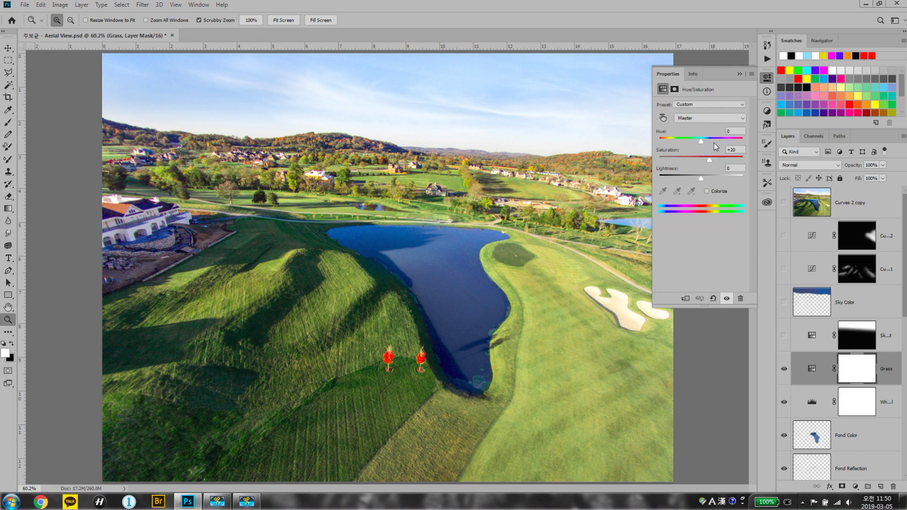
# Turn on the Sky Sat boost, comparing it and checking its mask as a red overlay.
pyautogui.click(784, 335)
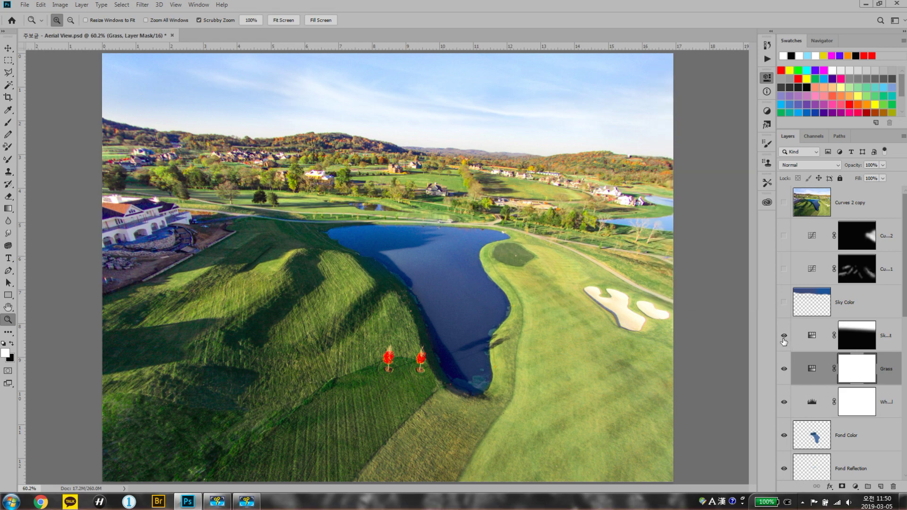
pyautogui.click(783, 337)
pyautogui.click(777, 337)
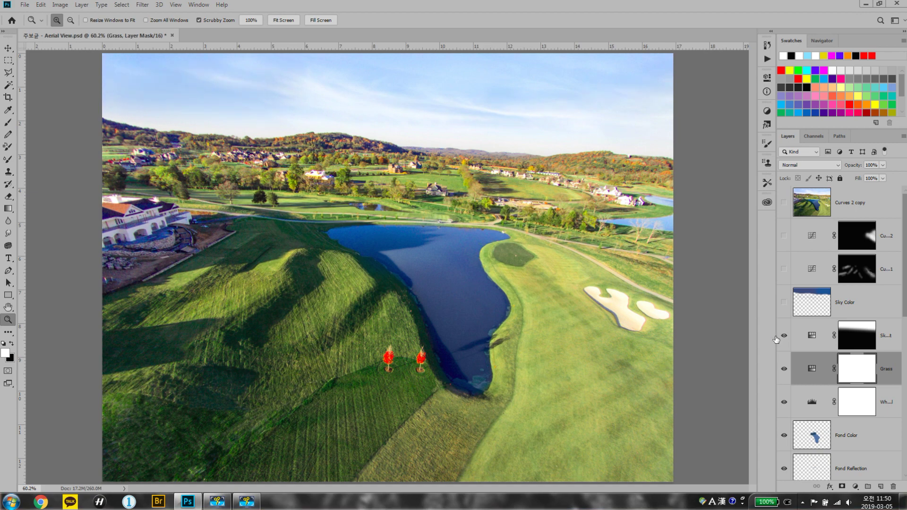
pyautogui.click(837, 344)
pyautogui.press('\\')
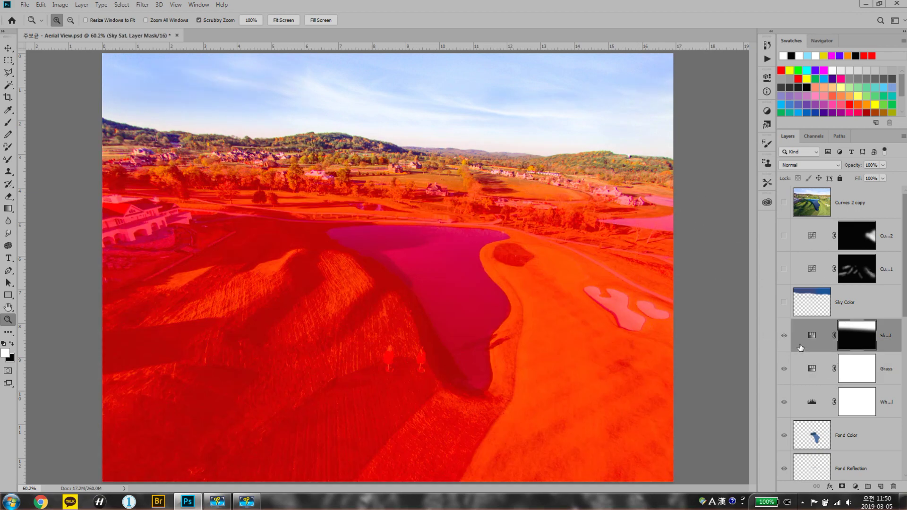
pyautogui.click(783, 337)
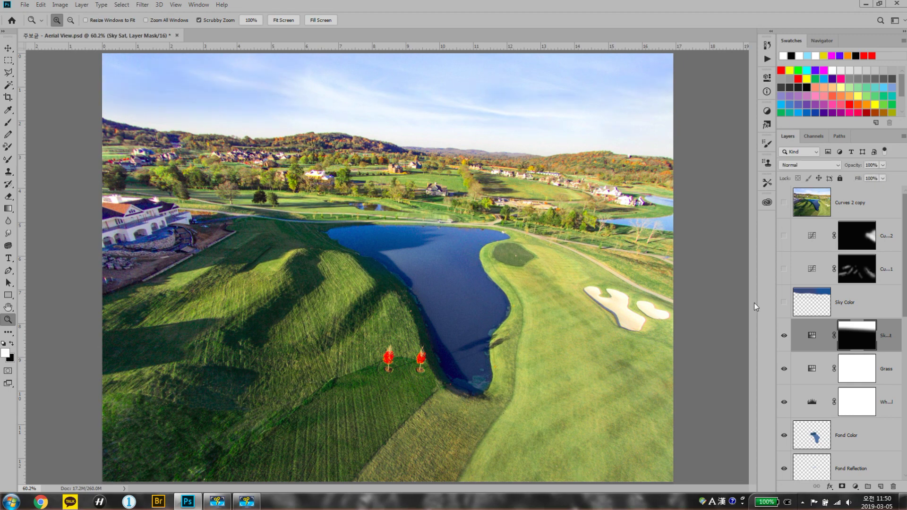
# Select the Sky Color layer and compare its blue sky tint on and off.
pyautogui.click(783, 305)
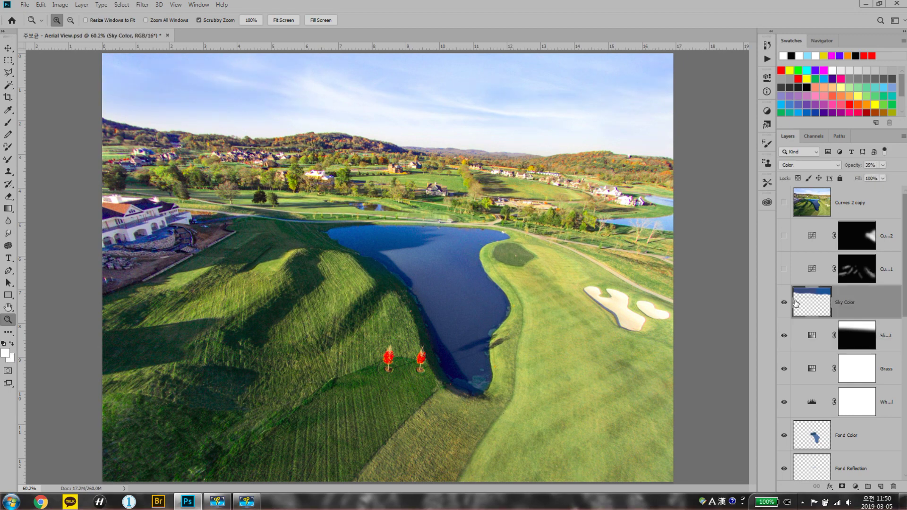
pyautogui.click(783, 305)
pyautogui.click(784, 303)
# Switch on Curves 1, inspecting the pond and clubhouse with it on and off, then try Curves 2.
pyautogui.click(783, 269)
pyautogui.click(783, 270)
pyautogui.scroll(4, 614, 293)
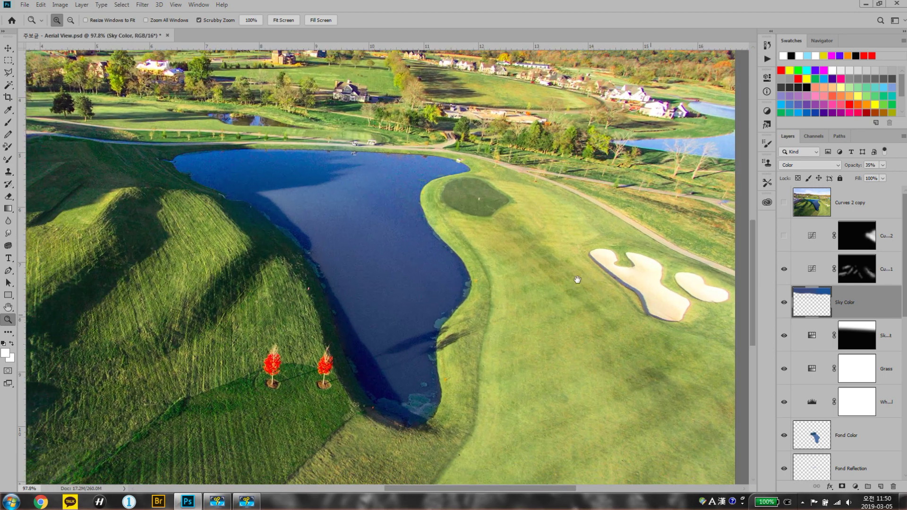
pyautogui.moveTo(577, 280); pyautogui.dragTo(504, 249)
pyautogui.moveTo(428, 237); pyautogui.dragTo(394, 248)
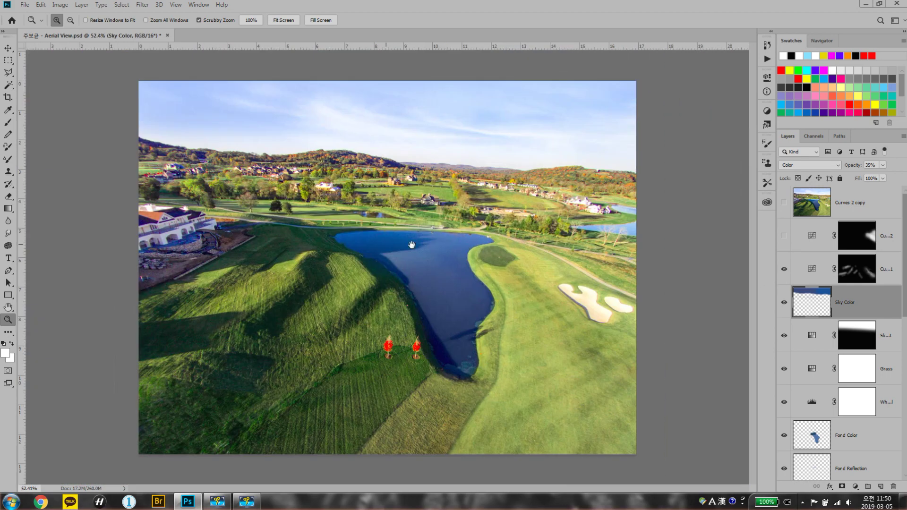
pyautogui.moveTo(174, 251)
pyautogui.mouseDown()
pyautogui.moveTo(271, 229)
pyautogui.moveTo(604, 279)
pyautogui.mouseUp()
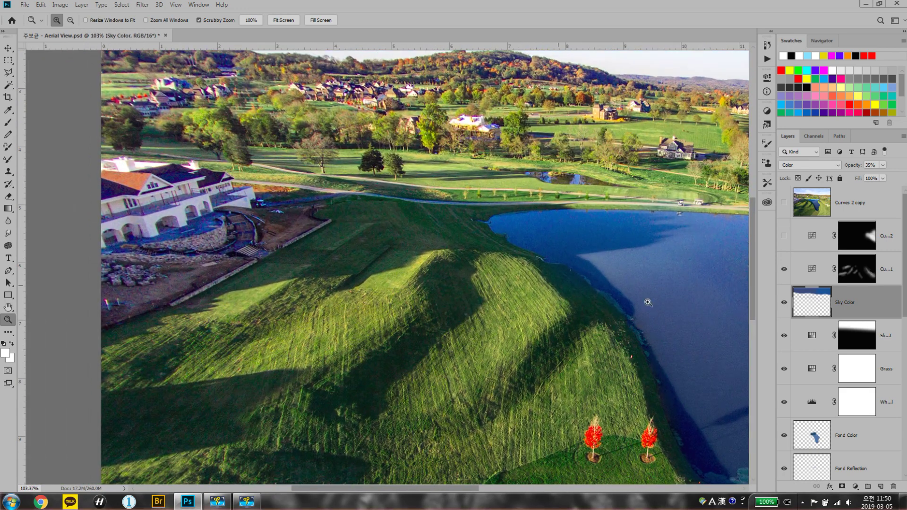
pyautogui.click(784, 270)
pyautogui.click(784, 270)
pyautogui.click(784, 269)
pyautogui.hotkey('ctrl', '0')
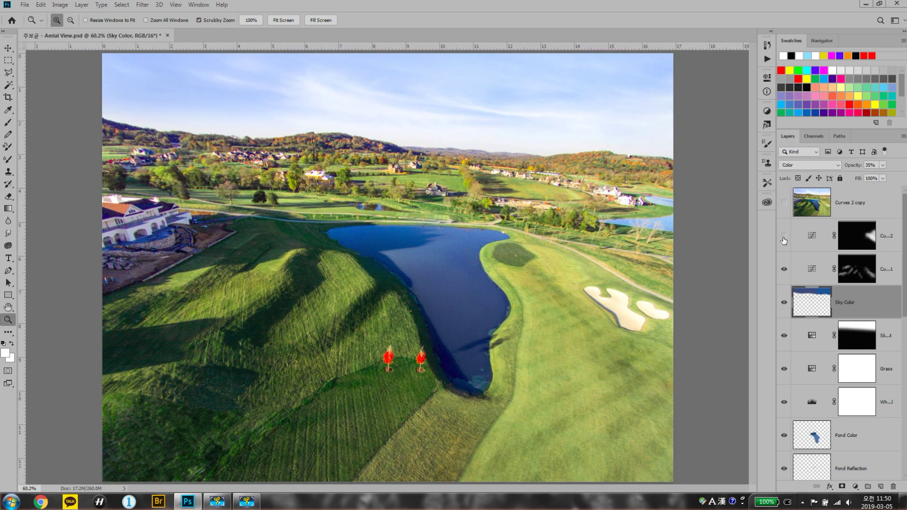
pyautogui.click(783, 237)
# Compare Curves 2 on and off, then hide the separate retouching and adjustment layers.
pyautogui.click(783, 235)
pyautogui.click(782, 234)
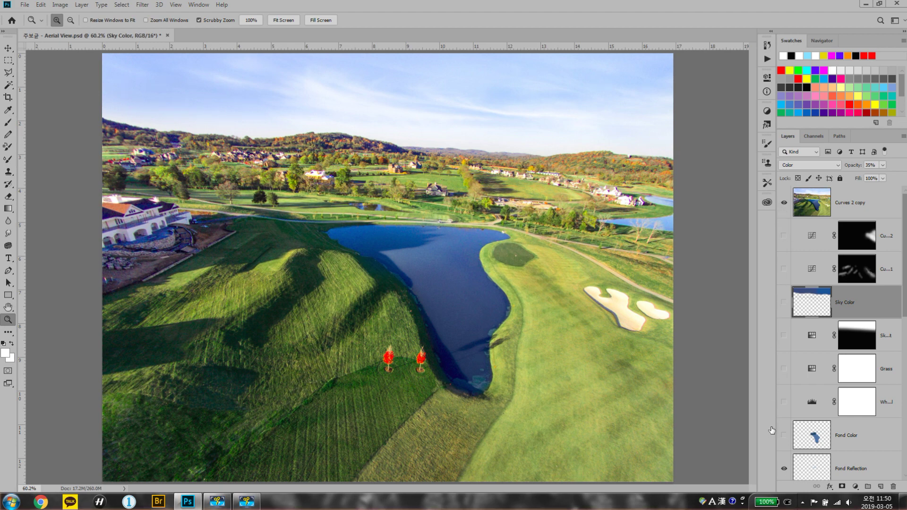
pyautogui.moveTo(784, 303); pyautogui.dragTo(784, 435)
pyautogui.scroll(-2, 786, 377)
pyautogui.scroll(-5, 778, 245)
pyautogui.moveTo(786, 202); pyautogui.dragTo(776, 388)
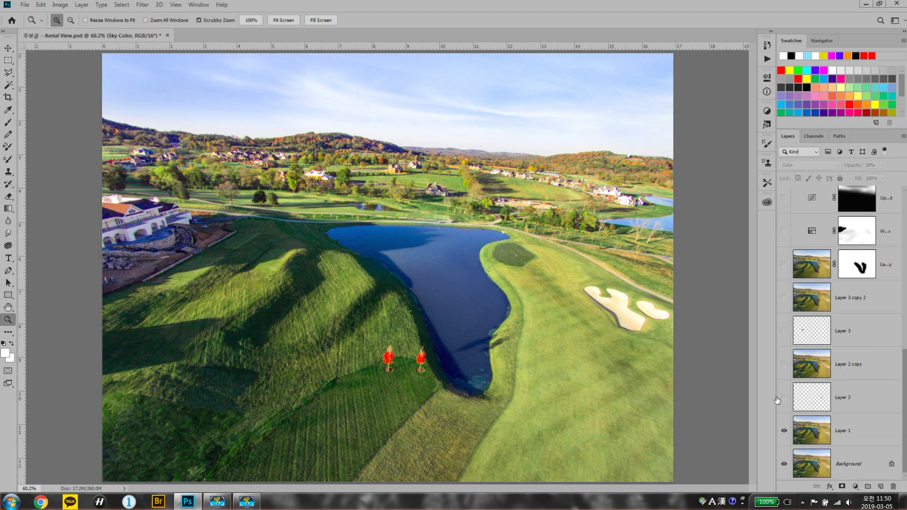
# Compare the Curves 2 copy composite against the original, then view it full-screen.
pyautogui.scroll(10, 788, 300)
pyautogui.click(784, 204)
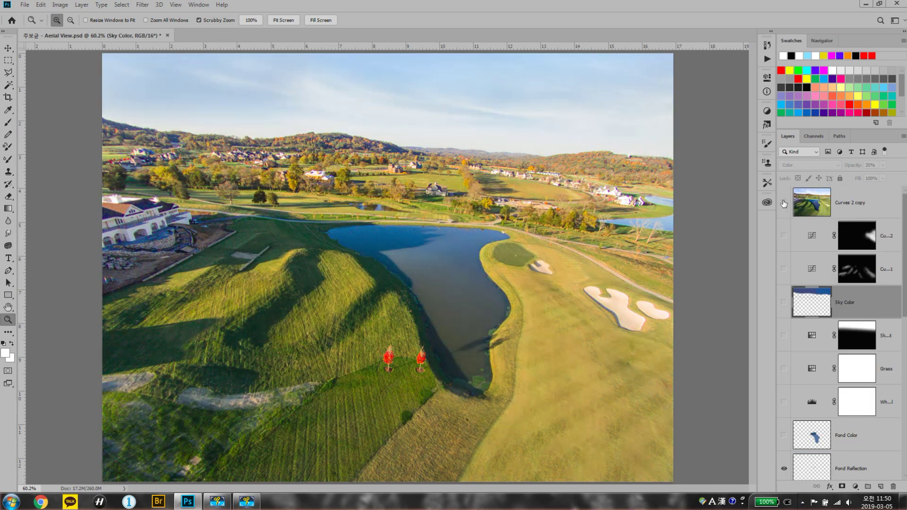
pyautogui.click(784, 203)
pyautogui.click(783, 202)
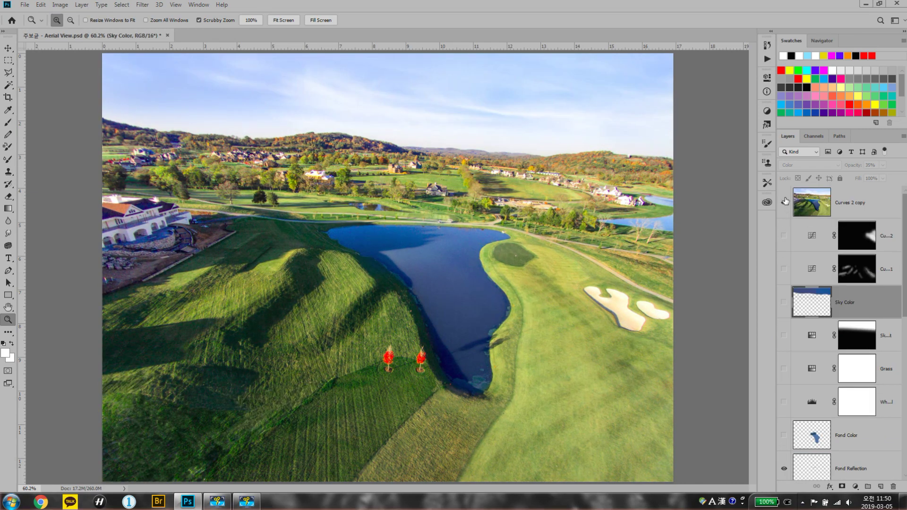
pyautogui.press('f')
pyautogui.press('f')
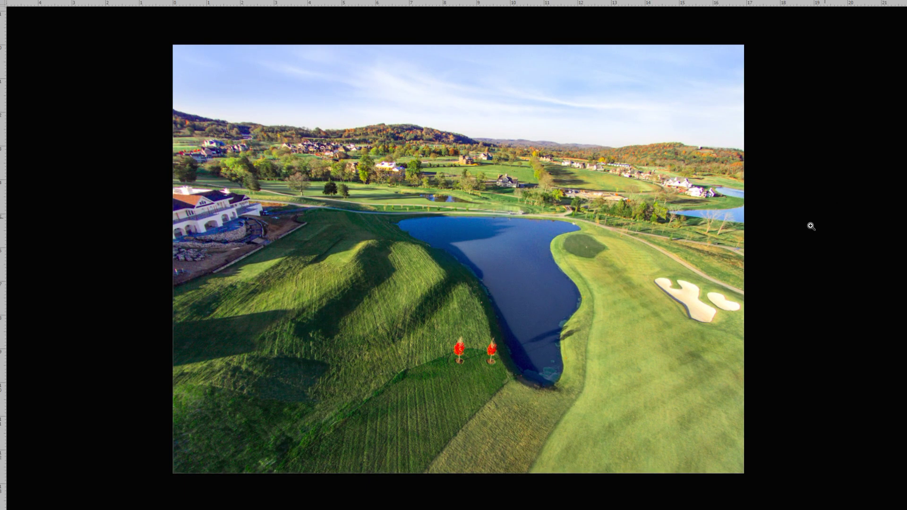
# Enlarge the finished golf course photo to fit the full-screen black presentation view.
pyautogui.hotkey('ctrl', '0')
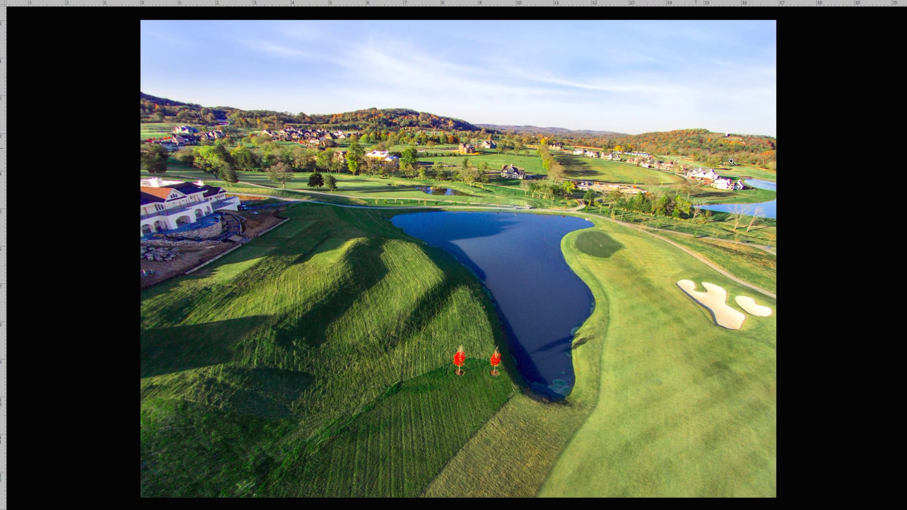